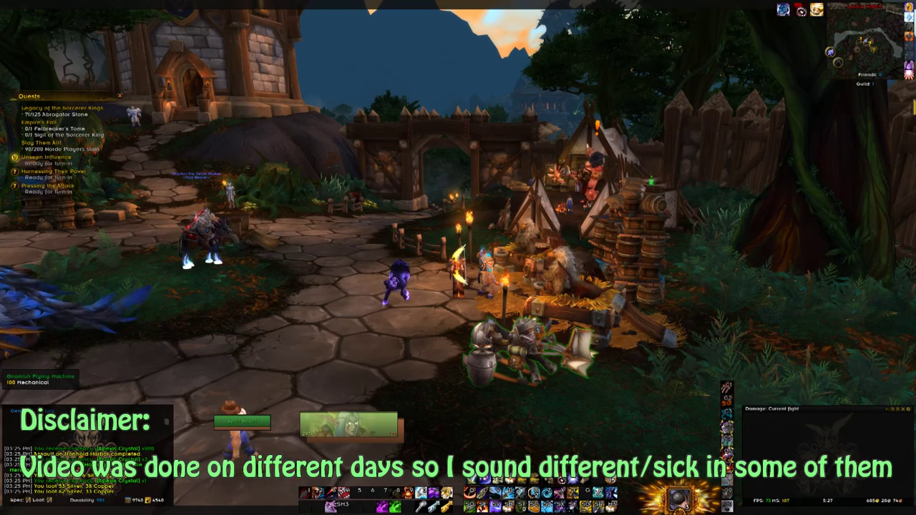
Walk to the camp's flight master and speak with him to bring up the flight destinations
{"action": "key", "text": "w"}
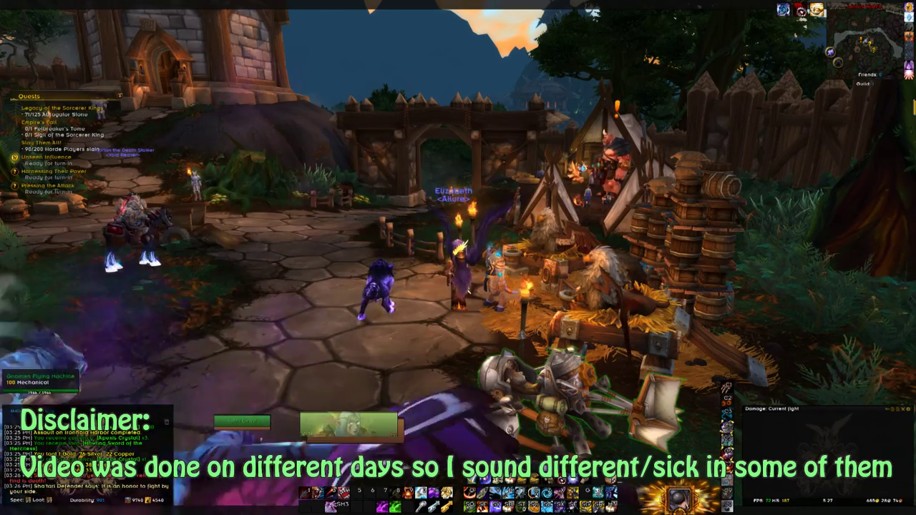
{"action": "right_click", "coordinate": [494, 272]}
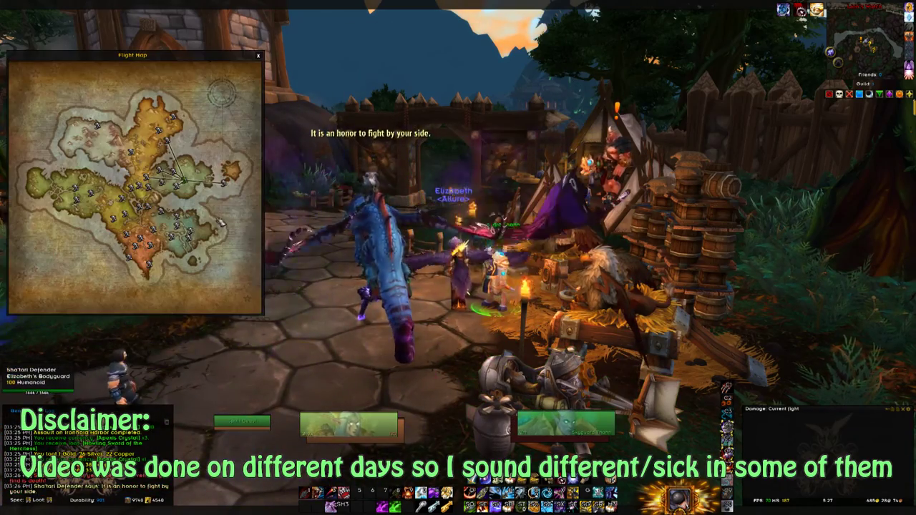
Take the flight to Aktar's Post in Tanaan Jungle
{"action": "left_click", "coordinate": [163, 177]}
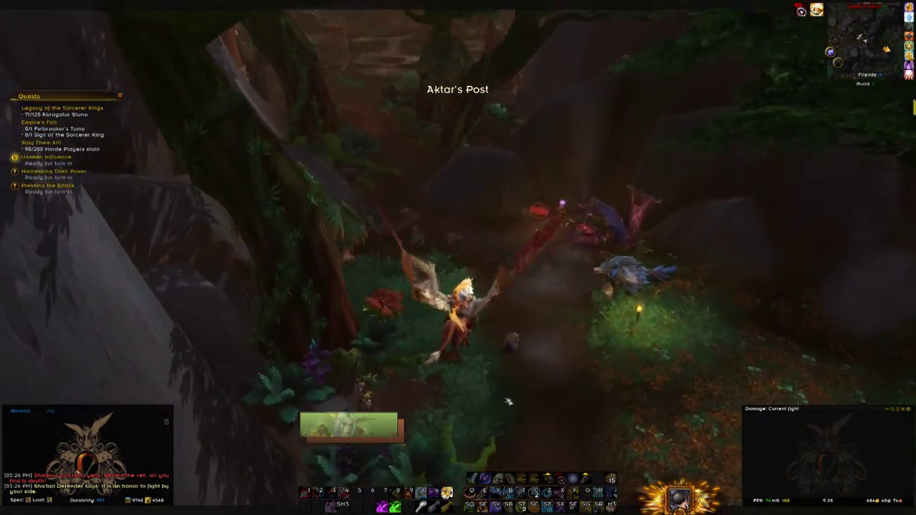
Mount up and fly out of the camp down into the Ruins of Kra'nak
{"action": "key", "text": "w"}
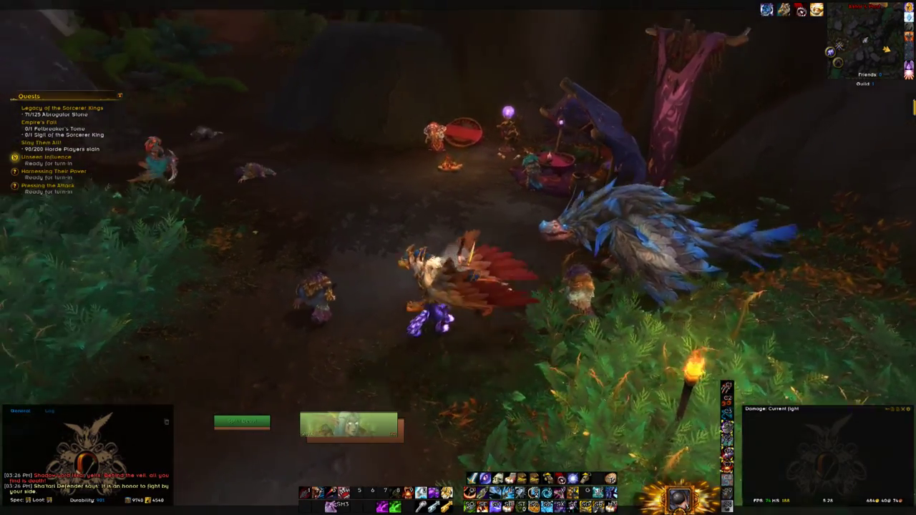
{"action": "key", "text": "w"}
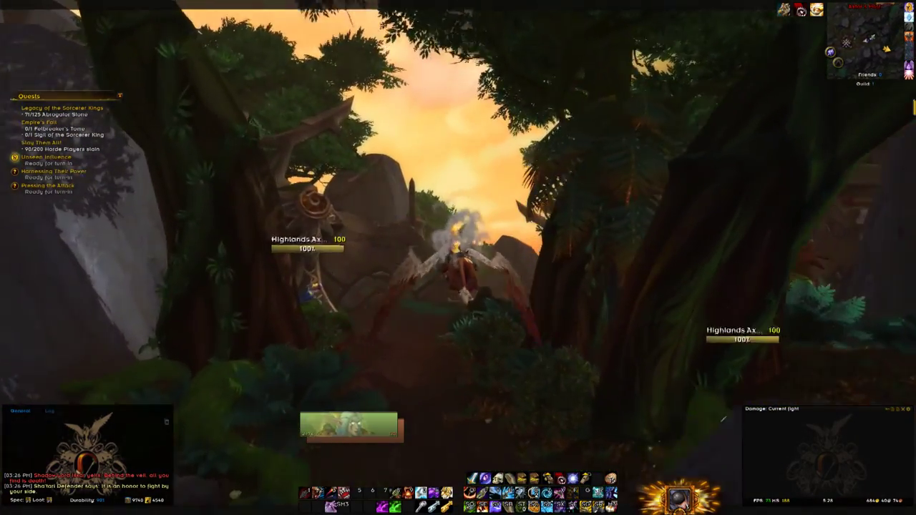
{"action": "key", "text": "w"}
{"action": "key", "text": "w"}
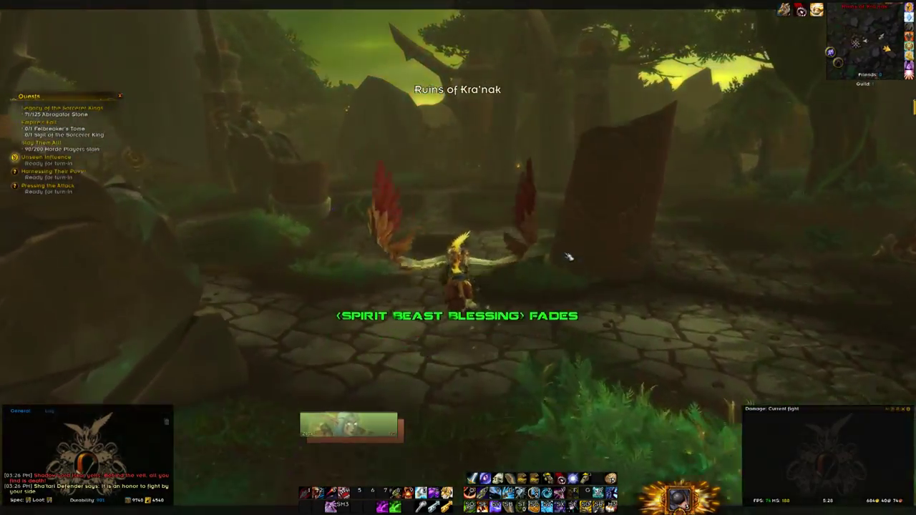
{"action": "key", "text": "w"}
Open with Kill Shot and keep attacking Deathtalon until it dies and combat ends
{"action": "key", "text": "1"}
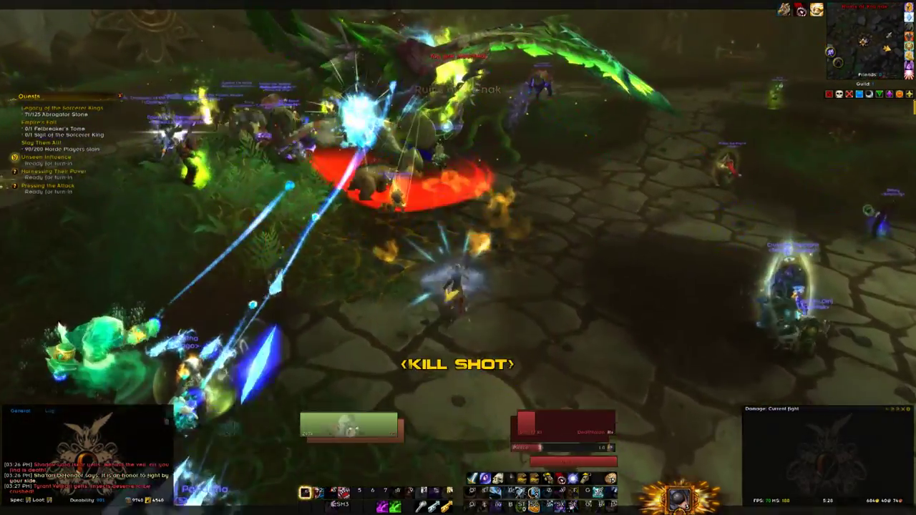
{"action": "key", "text": "2"}
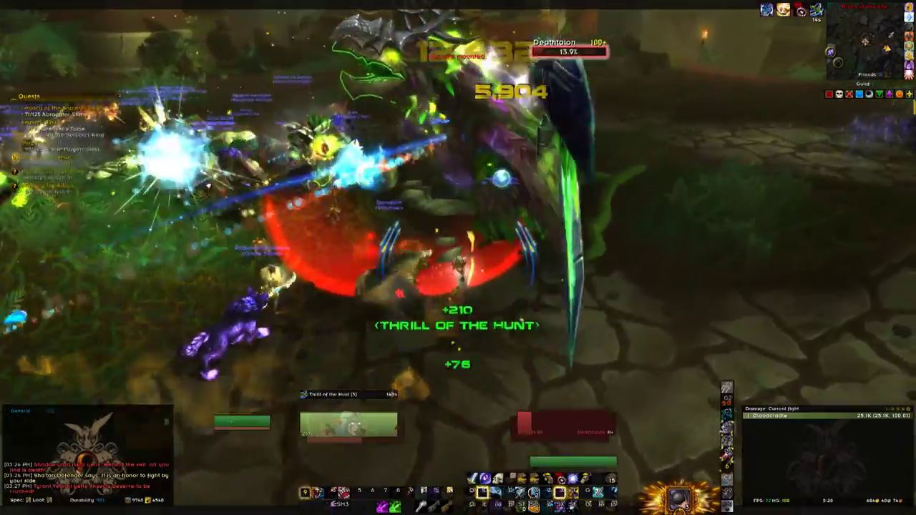
{"action": "key", "text": "2"}
{"action": "key", "text": "2"}
{"action": "key", "text": "2"}
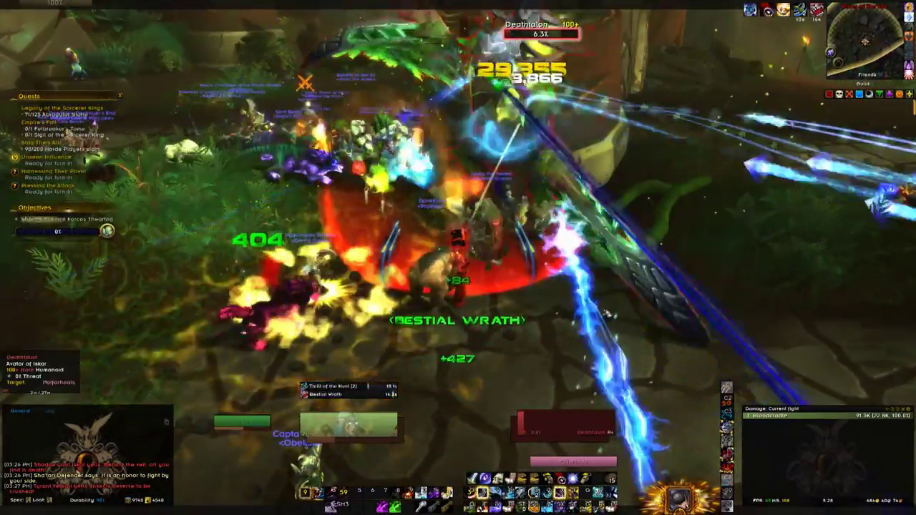
{"action": "key", "text": "2"}
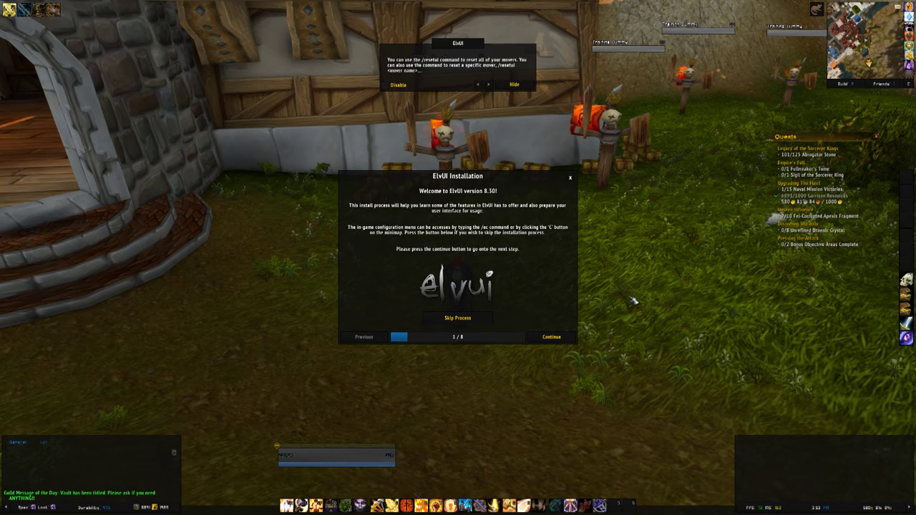
Apply ElvUI's recommended CVars and chat window setup, advancing to Theme Setup
{"action": "left_click", "coordinate": [553, 340]}
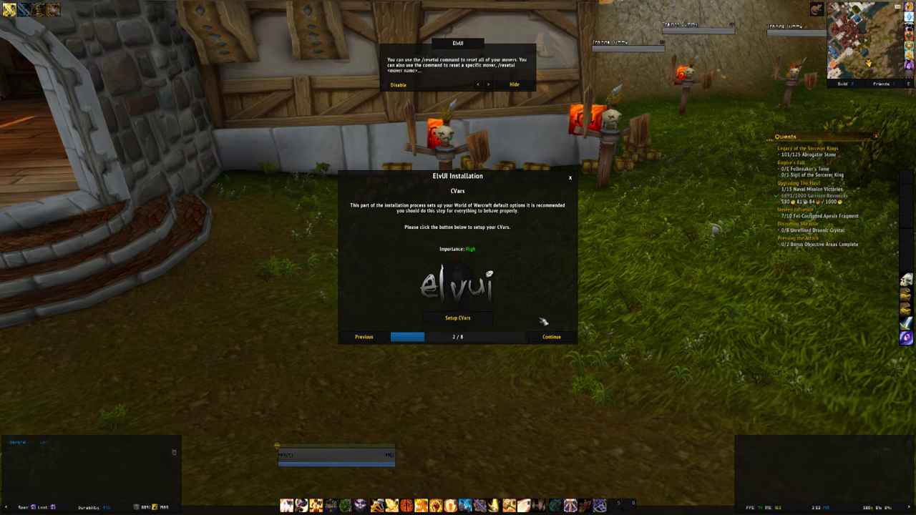
{"action": "left_click", "coordinate": [485, 322]}
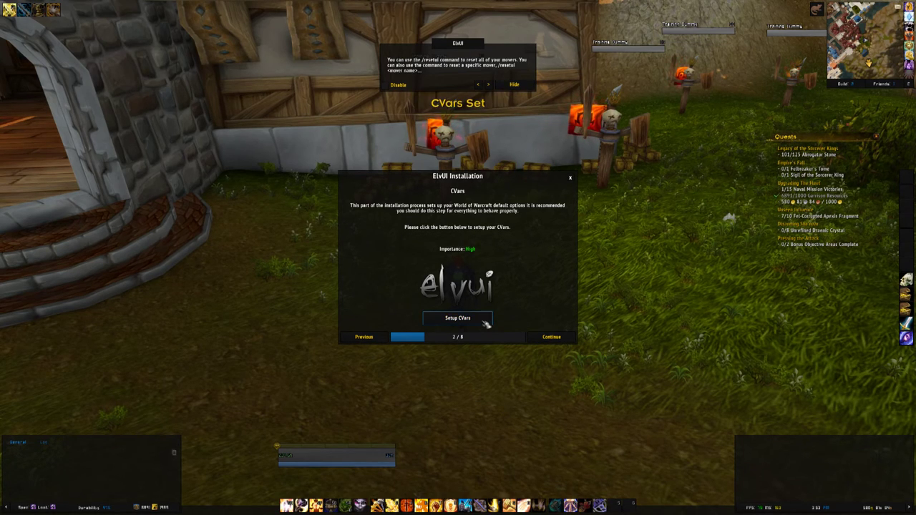
{"action": "left_click", "coordinate": [558, 334]}
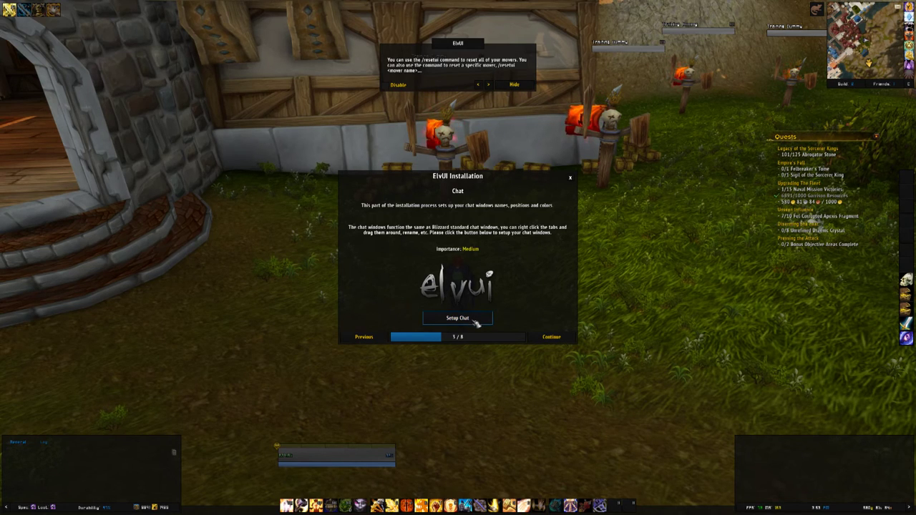
{"action": "left_click", "coordinate": [474, 323]}
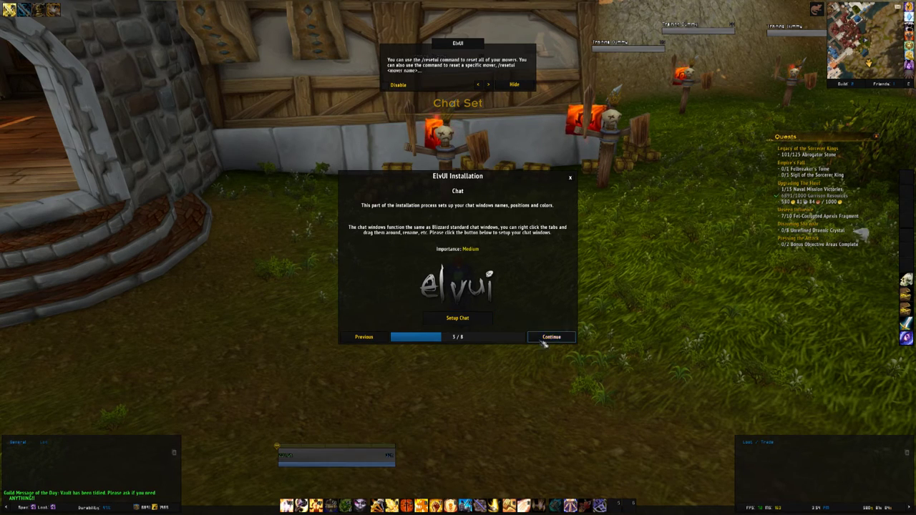
{"action": "left_click", "coordinate": [551, 337]}
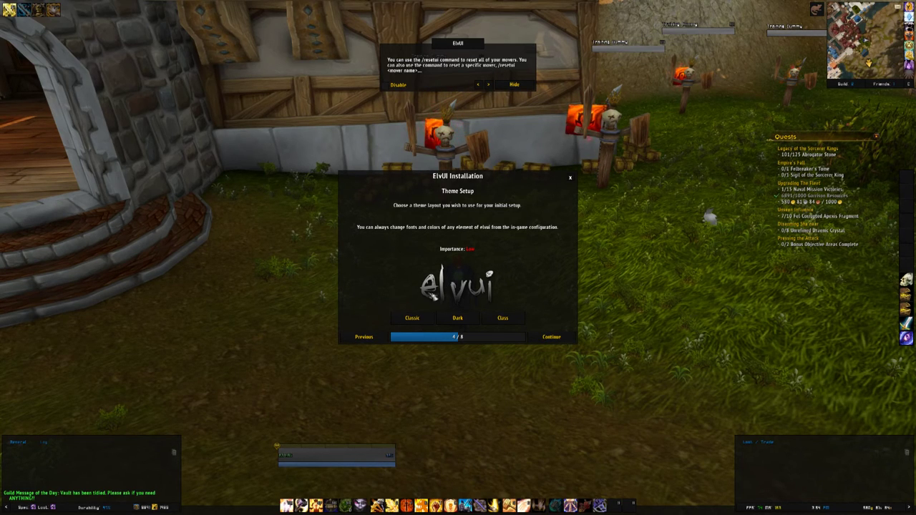
Choose the Classic theme, then the Class theme, and continue to the Resolution step
{"action": "left_click", "coordinate": [418, 320]}
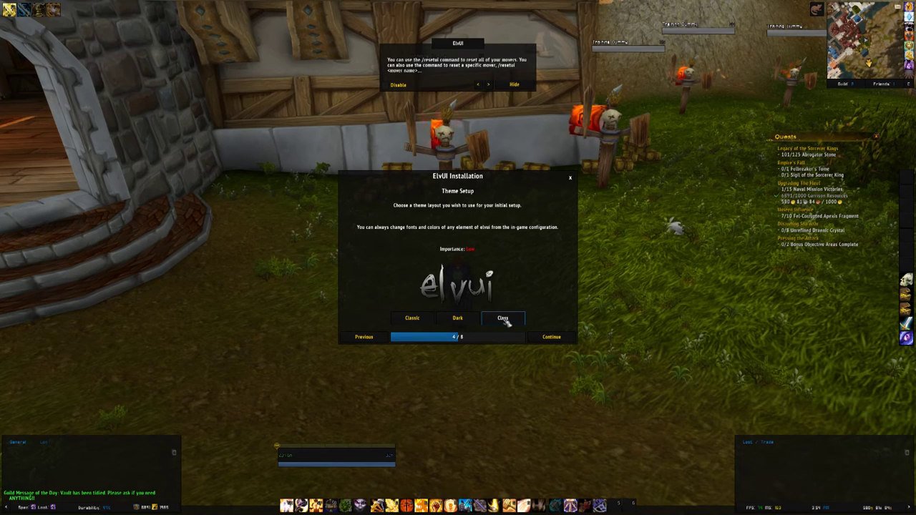
{"action": "left_click", "coordinate": [503, 319]}
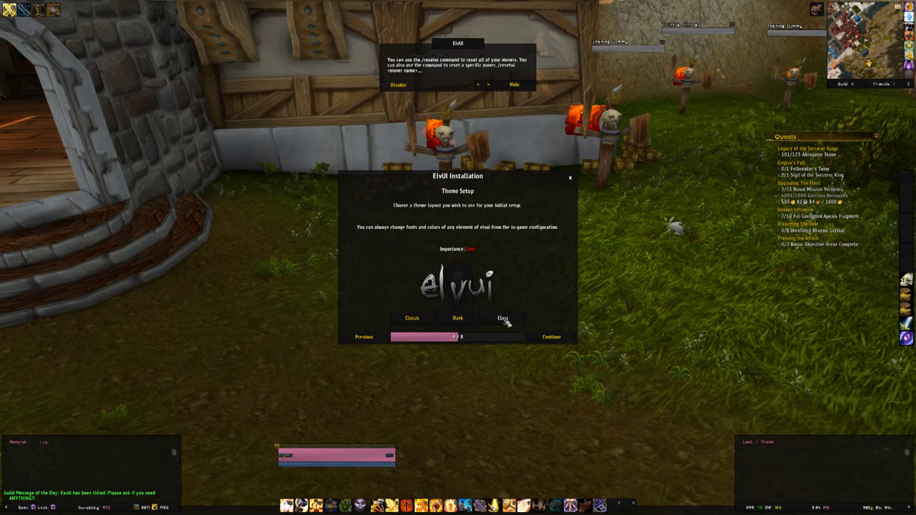
{"action": "left_click", "coordinate": [548, 337]}
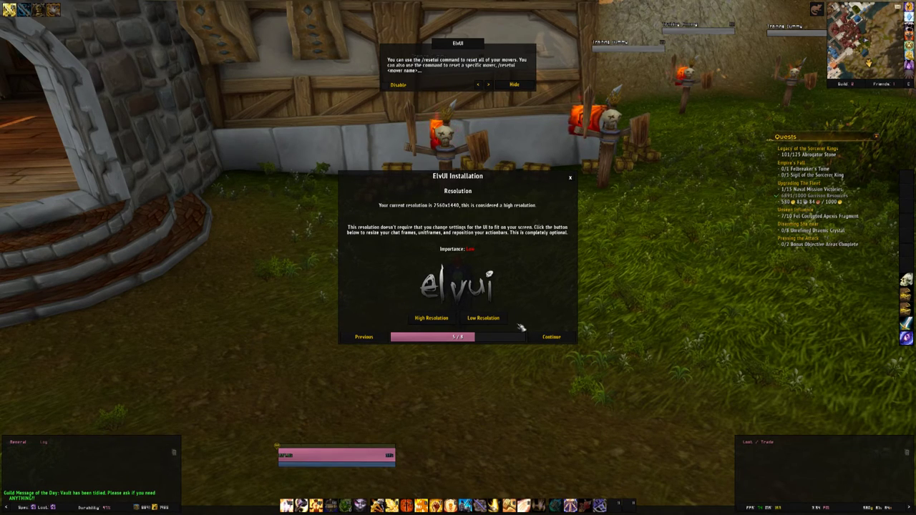
Apply the High Resolution style and continue to the Layout step
{"action": "left_click", "coordinate": [430, 319]}
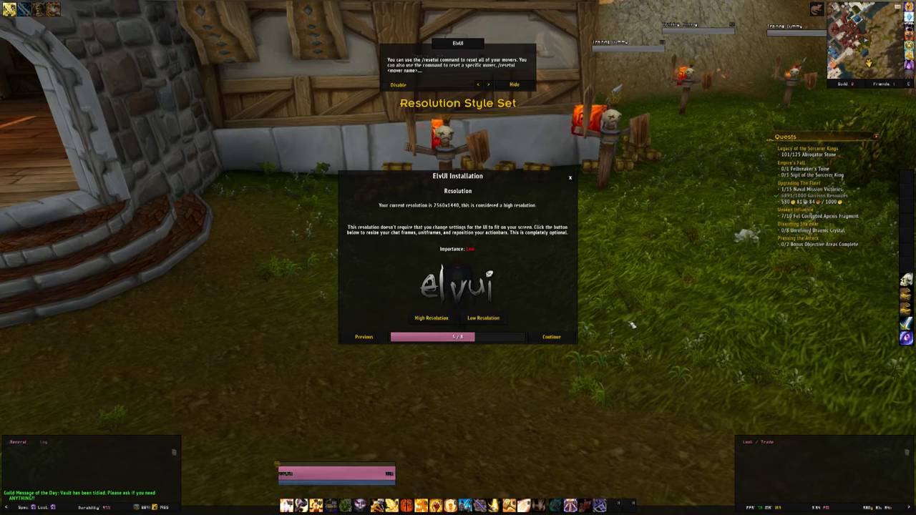
{"action": "left_click", "coordinate": [551, 338]}
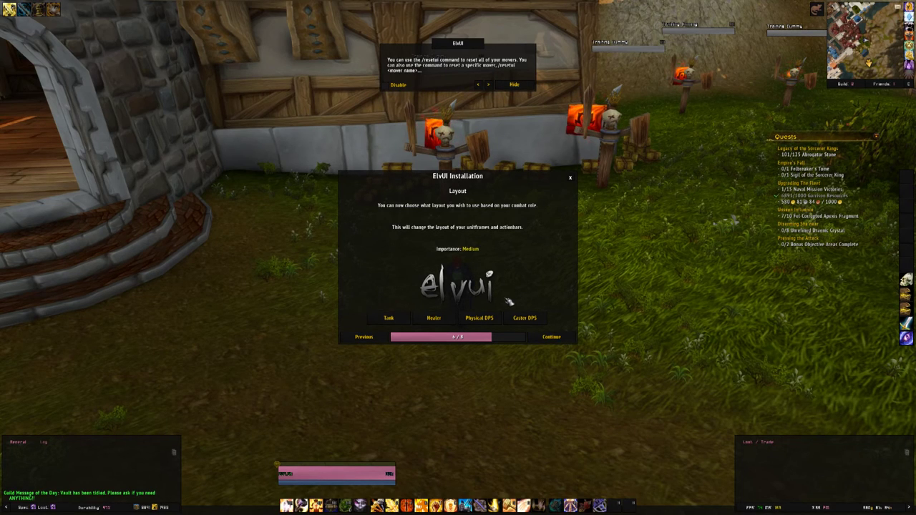
Pick the Physical DPS layout and Aura Bars & Icons, reaching Installation Complete
{"action": "left_click", "coordinate": [492, 321]}
{"action": "left_click", "coordinate": [545, 340]}
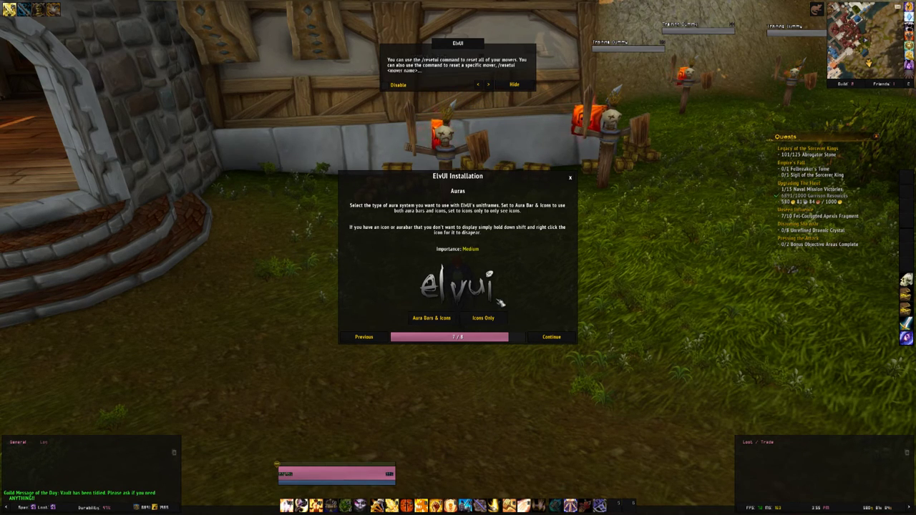
{"action": "left_click", "coordinate": [431, 318]}
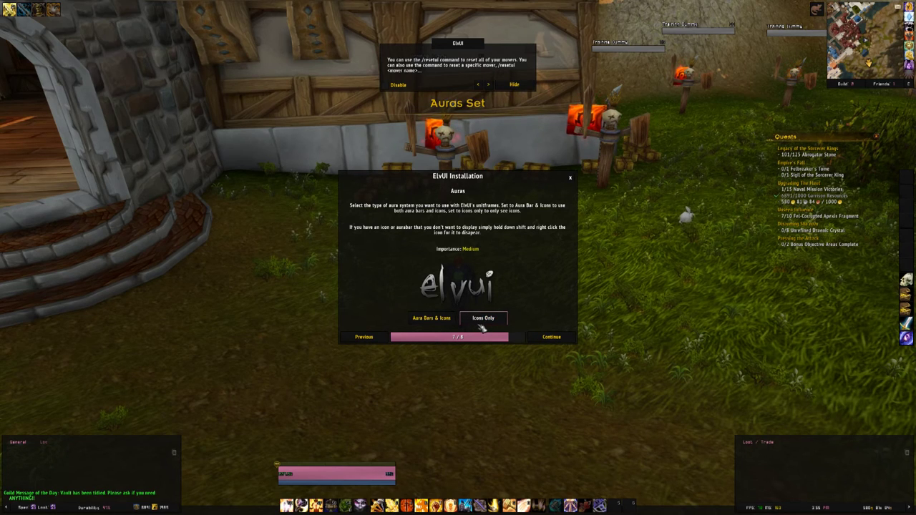
{"action": "left_click", "coordinate": [434, 323]}
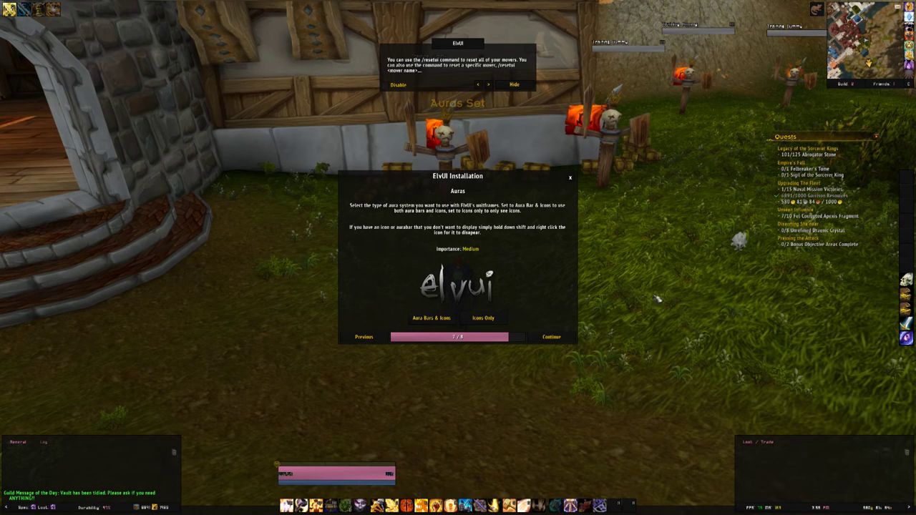
{"action": "left_click", "coordinate": [552, 337]}
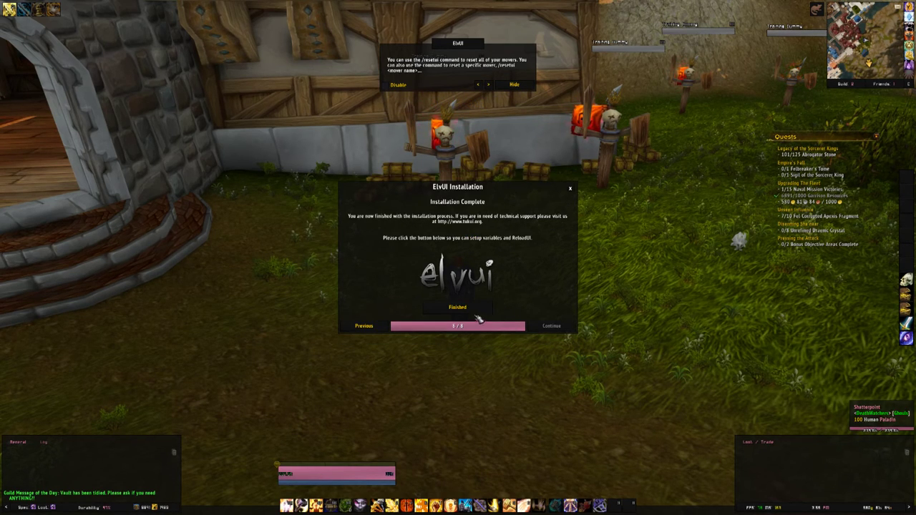
Finish the ElvUI installation and reload the interface
{"action": "left_click", "coordinate": [458, 308]}
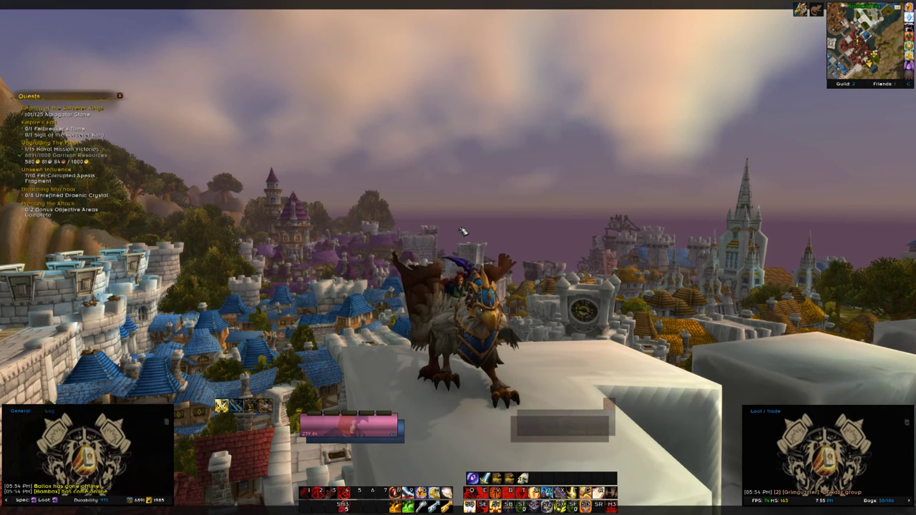
Enter a slash command in chat to open the ElvUI configuration panel
{"action": "key", "text": "Return"}
{"action": "type", "text": "/run"}
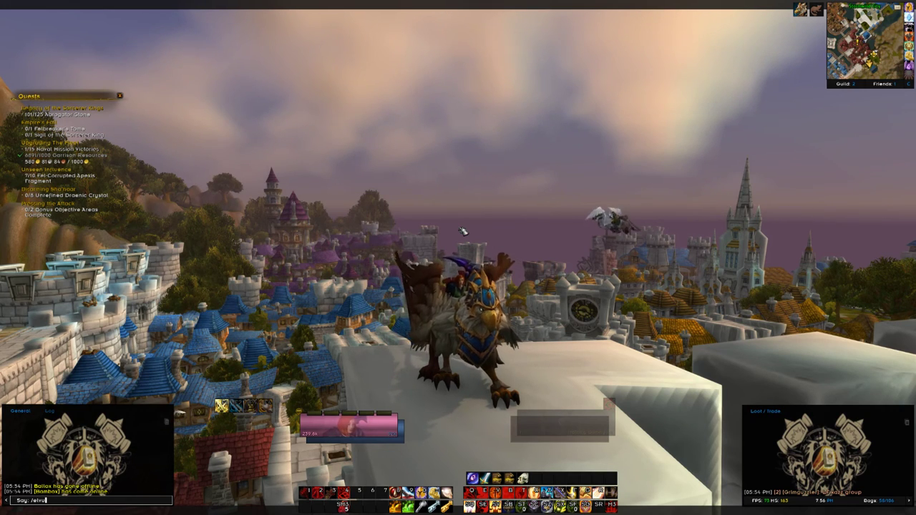
{"action": "key", "text": "Return"}
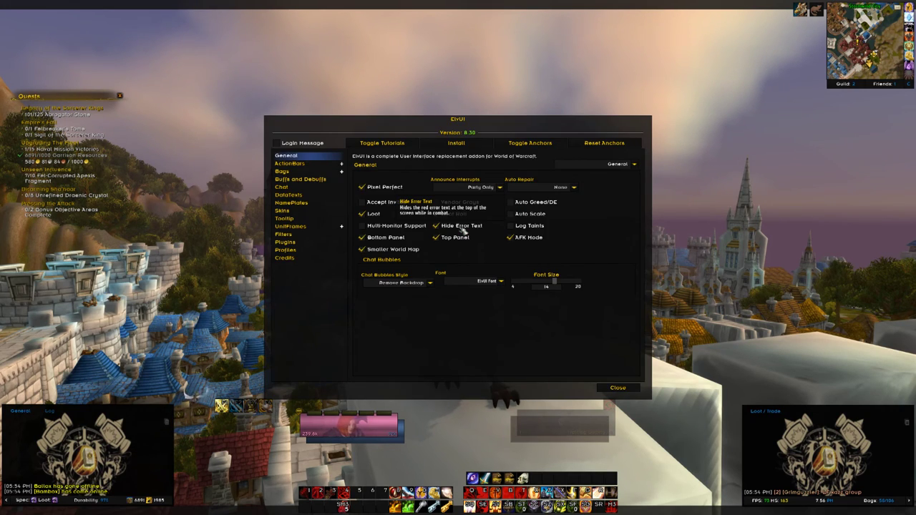
Toggle the anchors to unlock the ElvUI frame movers
{"action": "left_click", "coordinate": [530, 143]}
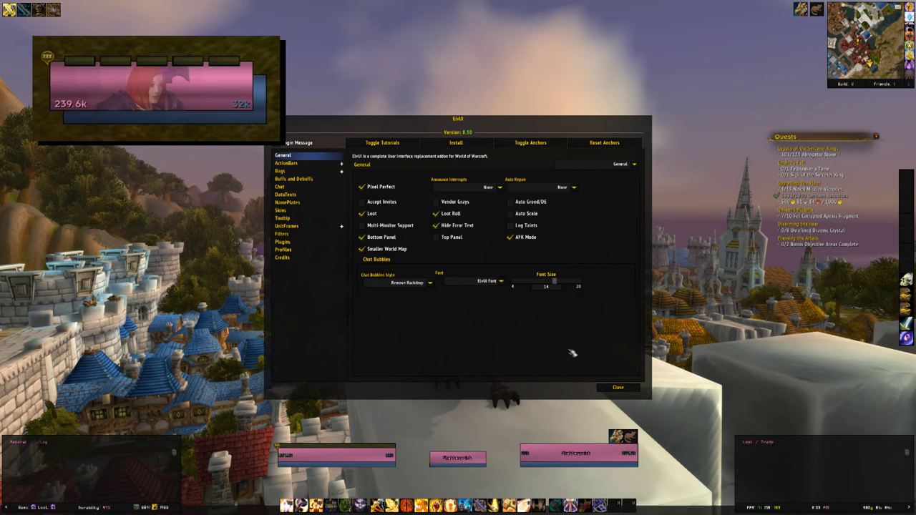
Under UnitFrames > Player Frame, set Height to 73 and health text yOffset to 15
{"action": "left_click", "coordinate": [342, 227]}
{"action": "left_click", "coordinate": [315, 235]}
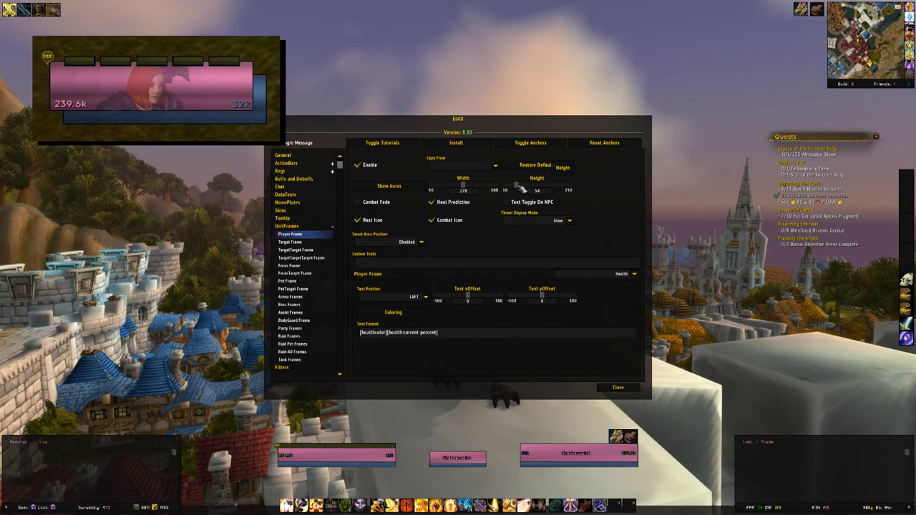
{"action": "scroll", "coordinate": [522, 188], "scroll_direction": "up", "scroll_amount": 1}
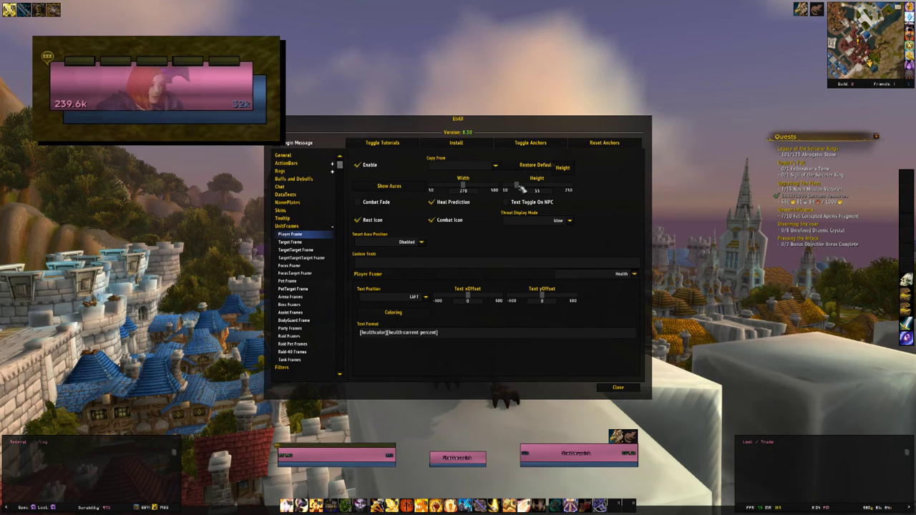
{"action": "left_click_drag", "start_coordinate": [521, 188], "coordinate": [526, 190]}
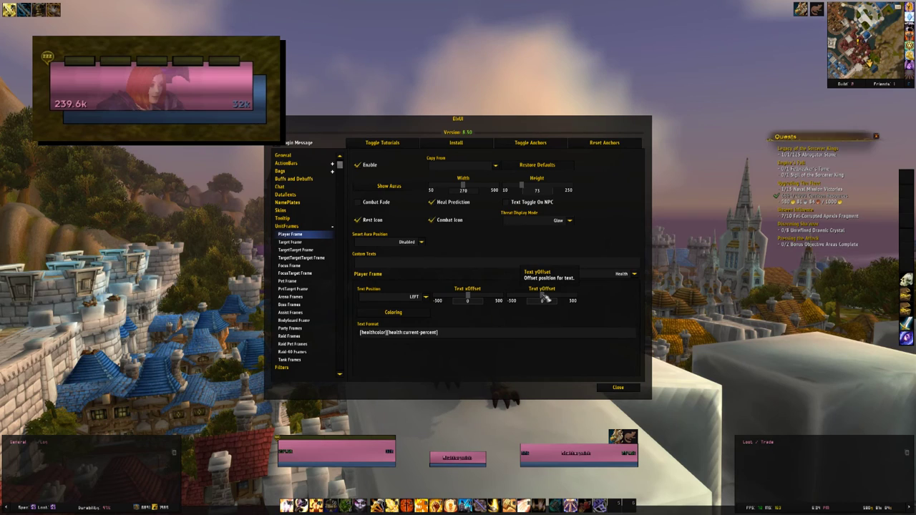
{"action": "left_click_drag", "start_coordinate": [544, 299], "coordinate": [542, 300]}
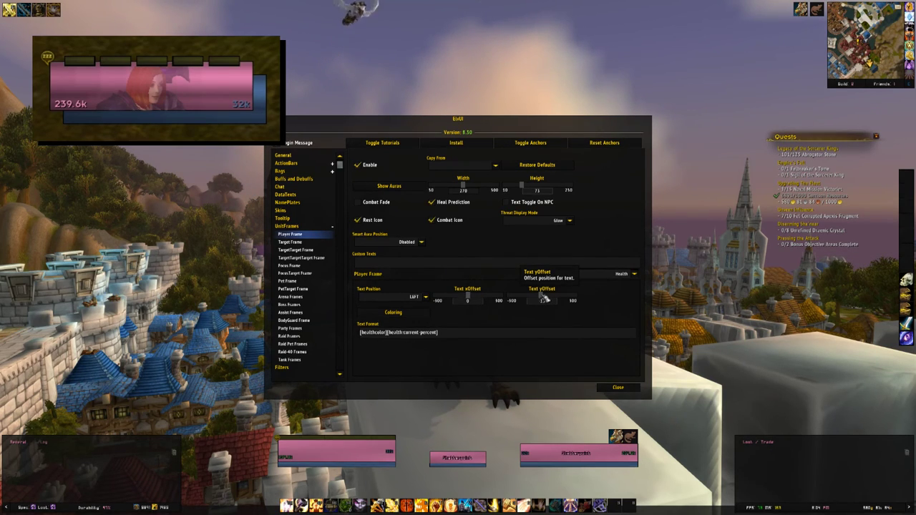
Move the Player Frame's Power custom text from RIGHT to BOTTOMRIGHT
{"action": "left_click", "coordinate": [634, 275]}
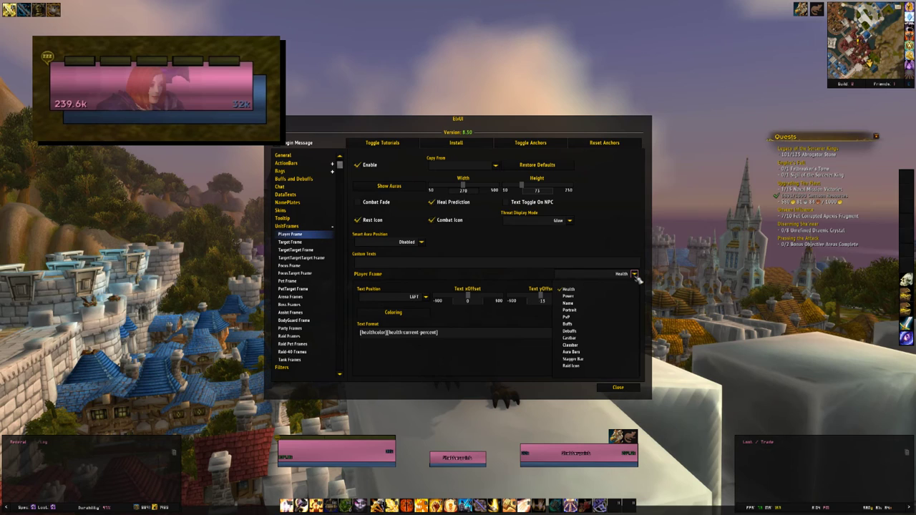
{"action": "left_click", "coordinate": [607, 300]}
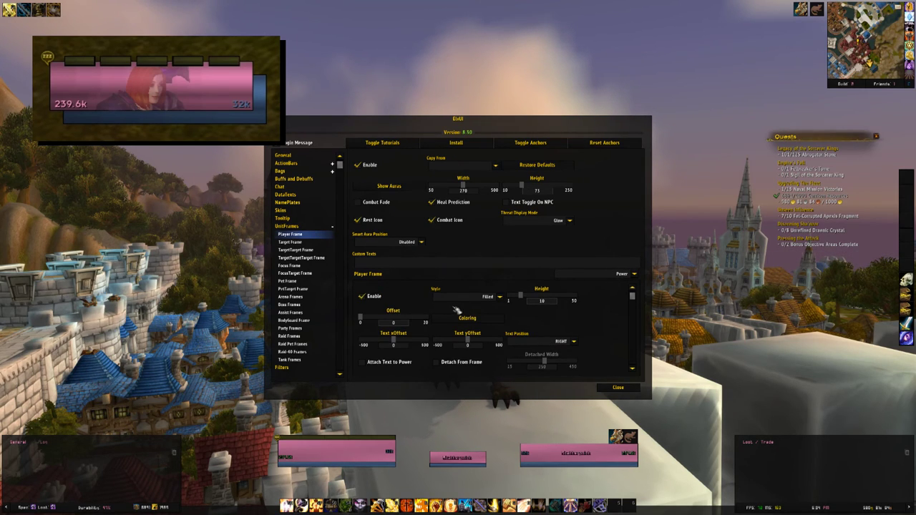
{"action": "left_click", "coordinate": [576, 342]}
{"action": "left_click", "coordinate": [551, 372]}
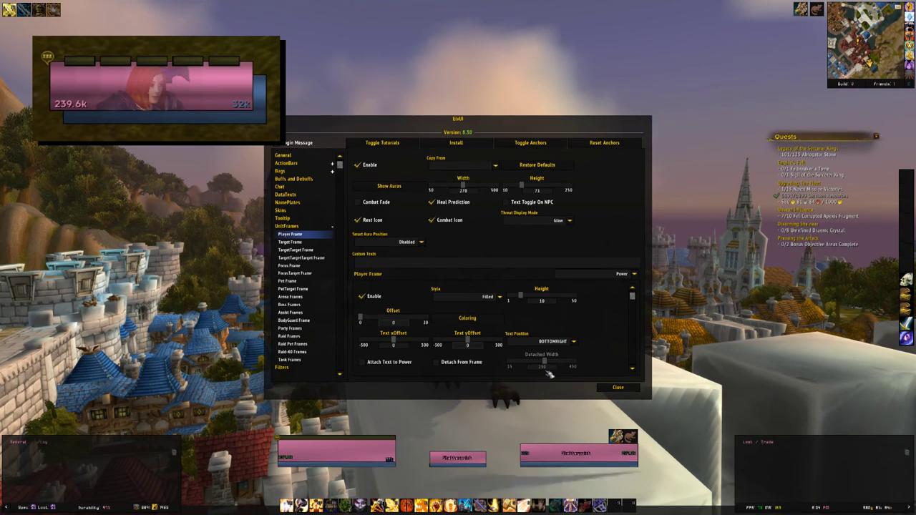
Return to the Health custom text and bring up its Text Position options
{"action": "left_click", "coordinate": [634, 275]}
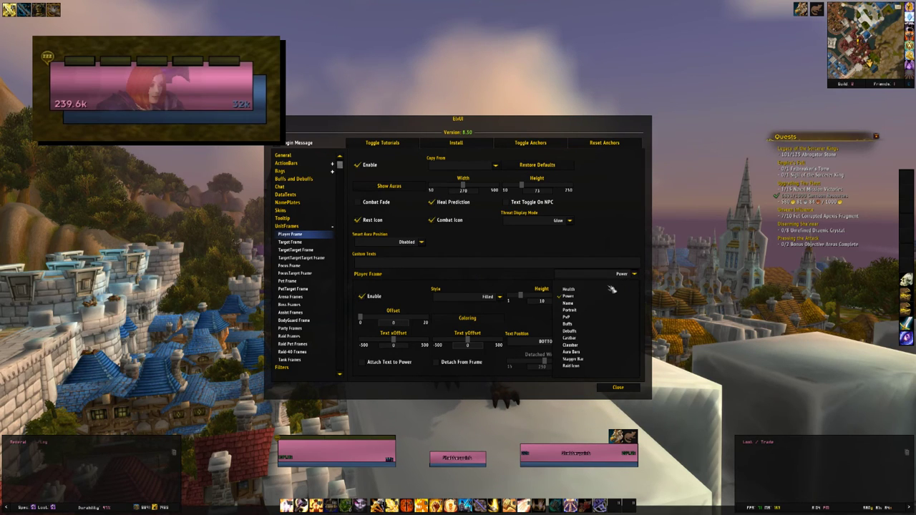
{"action": "left_click", "coordinate": [605, 289]}
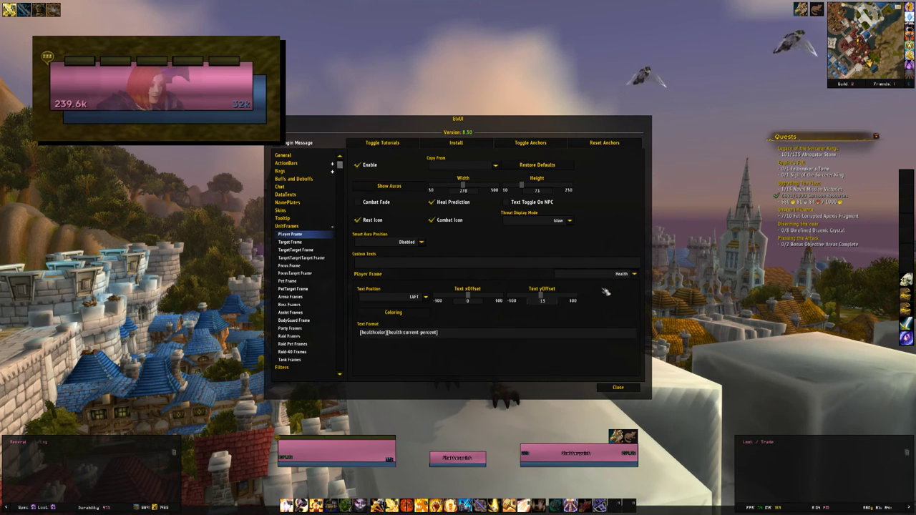
{"action": "left_click", "coordinate": [425, 296]}
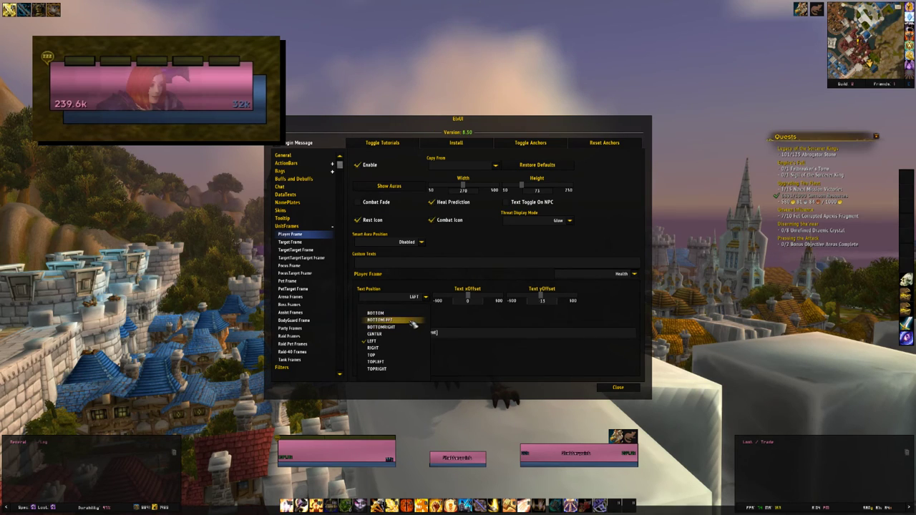